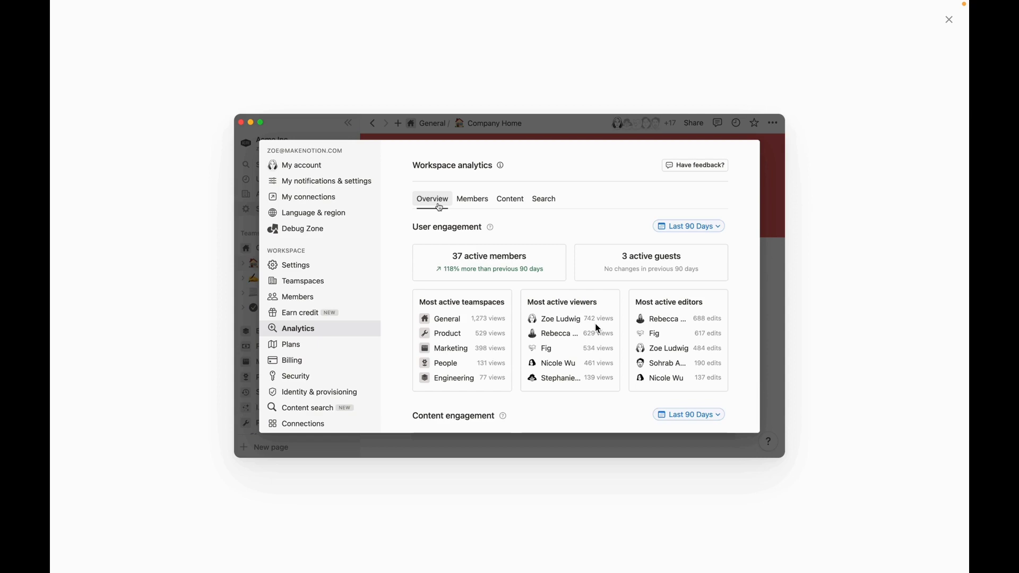
Step: Dismiss the enlarged analytics screenshot to show the Overview, where General leads with 1,273 views
left_click(598, 328)
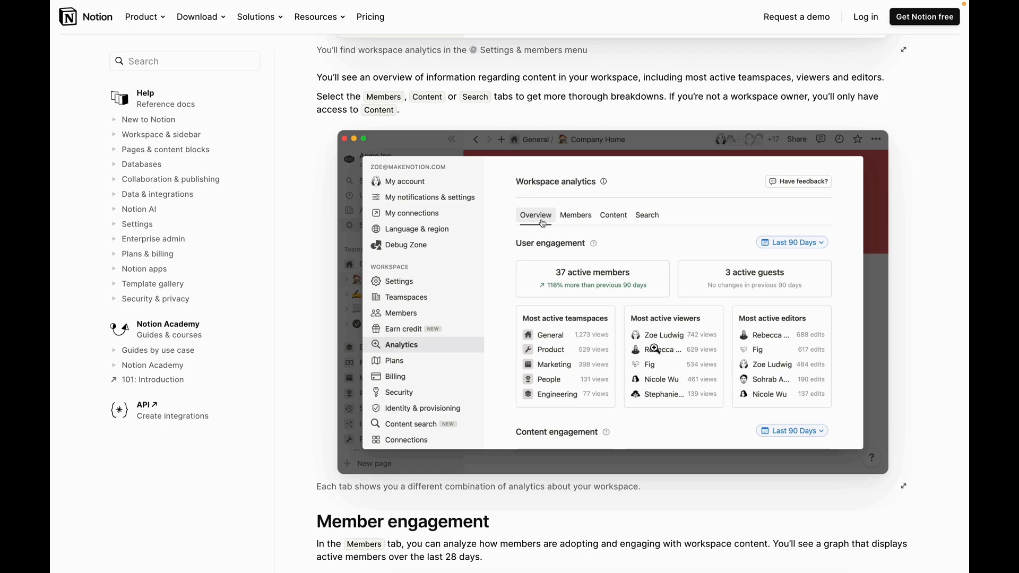
Step: Scroll the analytics article past Member engagement and Content analysis to Search behavior
scroll(688, 335, "down", 8)
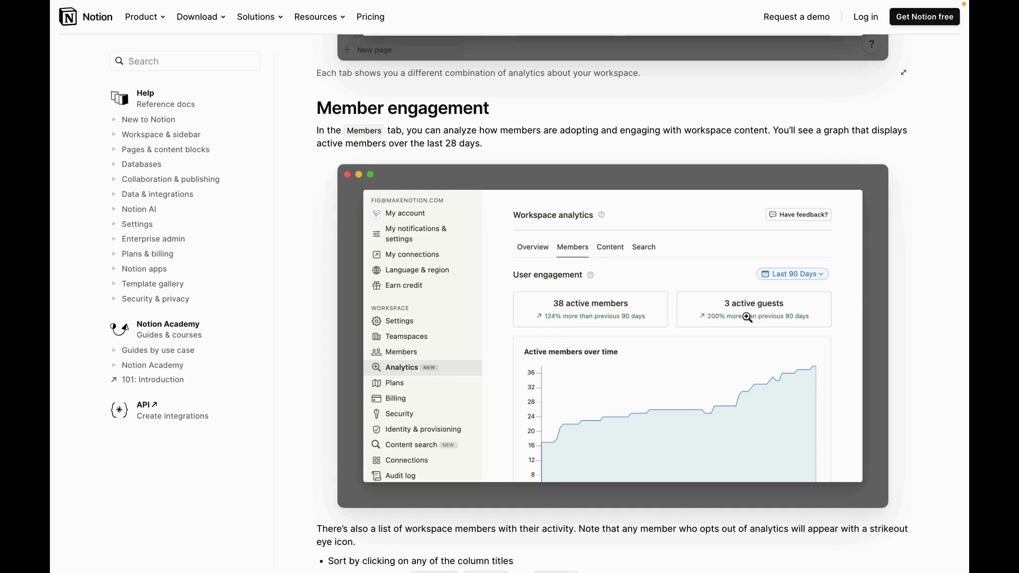
scroll(741, 316, "down", 10)
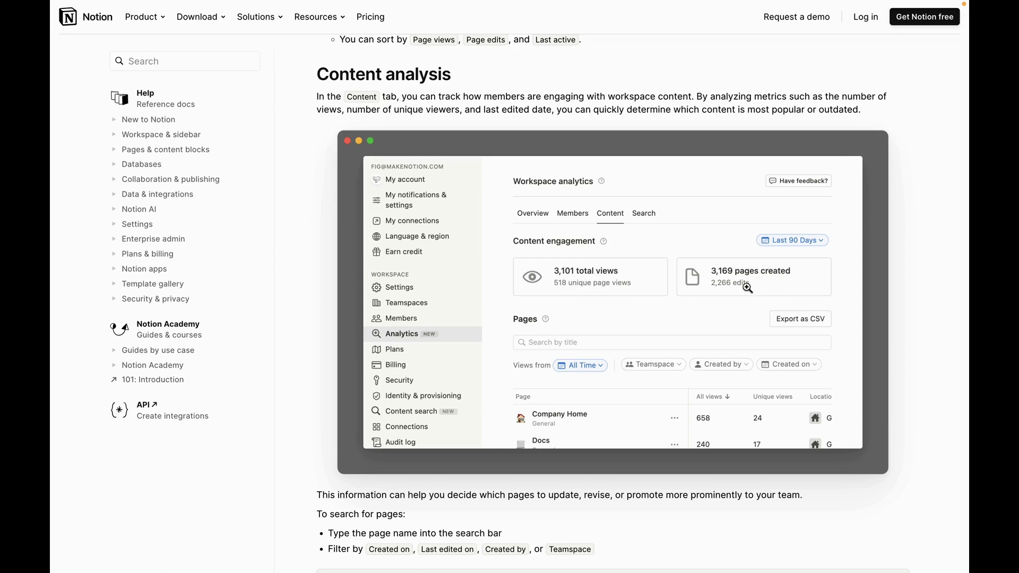
scroll(734, 288, "down", 8)
scroll(618, 273, "down", 3)
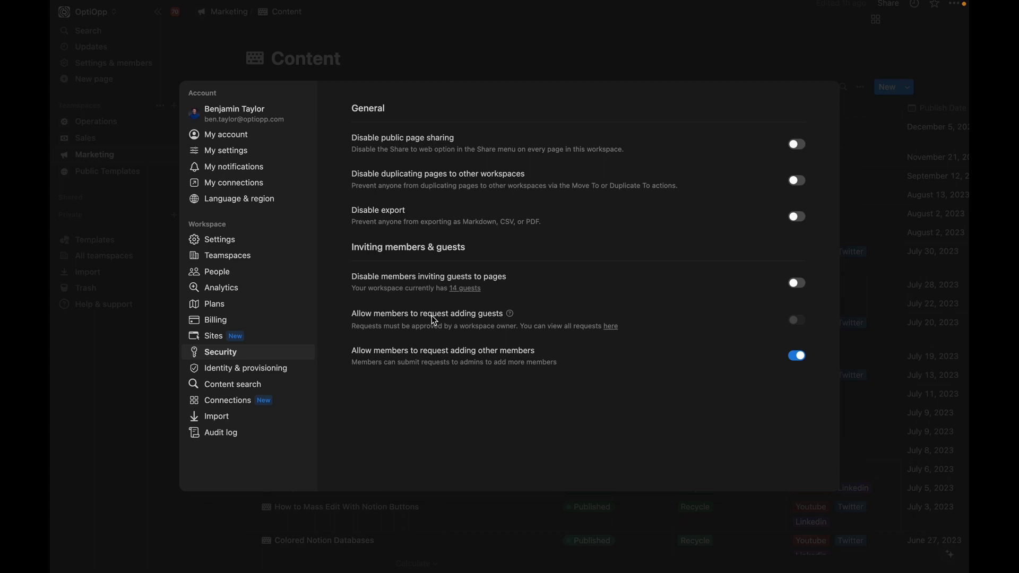
Step: Scroll through Domain management, managed users and SAML SSO, which is disabled with Any method login
scroll(695, 282, "down", 5)
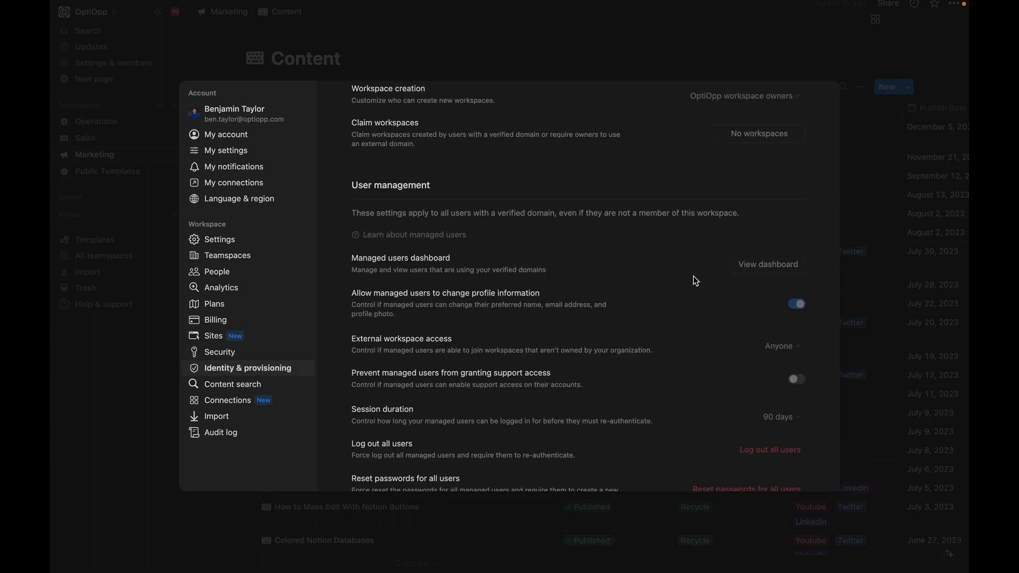
scroll(696, 282, "up", 3)
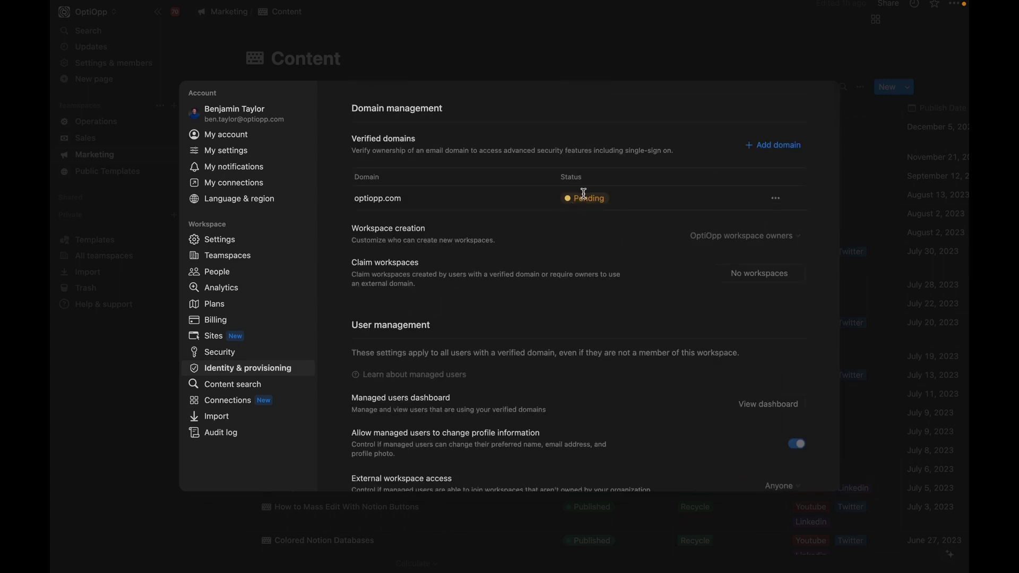
scroll(595, 247, "down", 3)
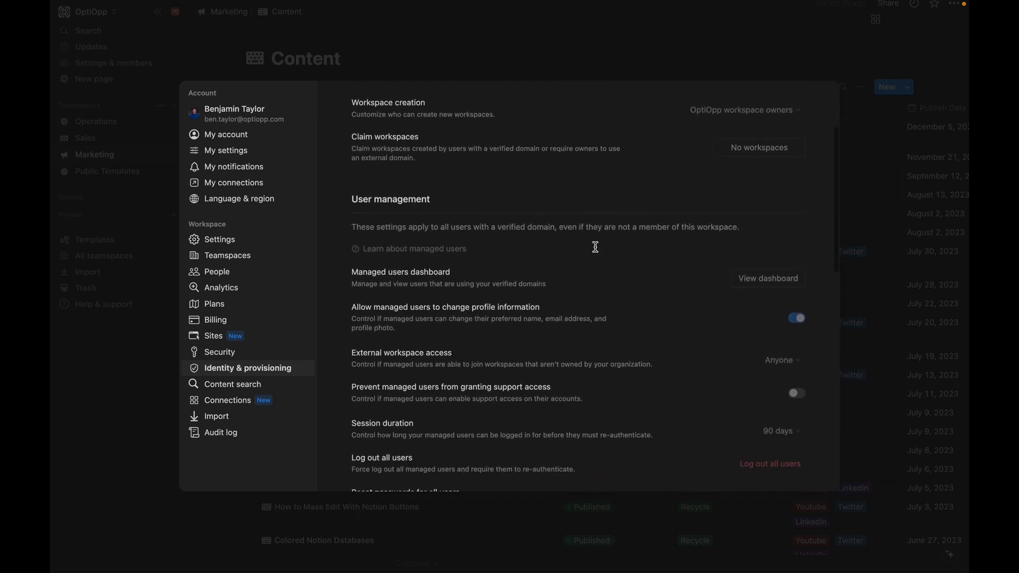
scroll(596, 247, "up", 2)
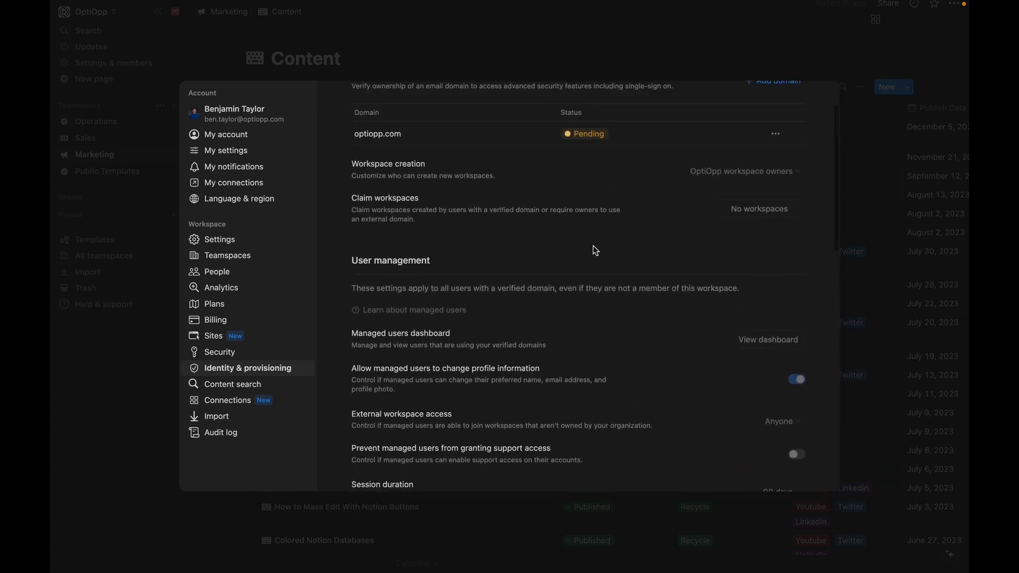
scroll(595, 249, "down", 3)
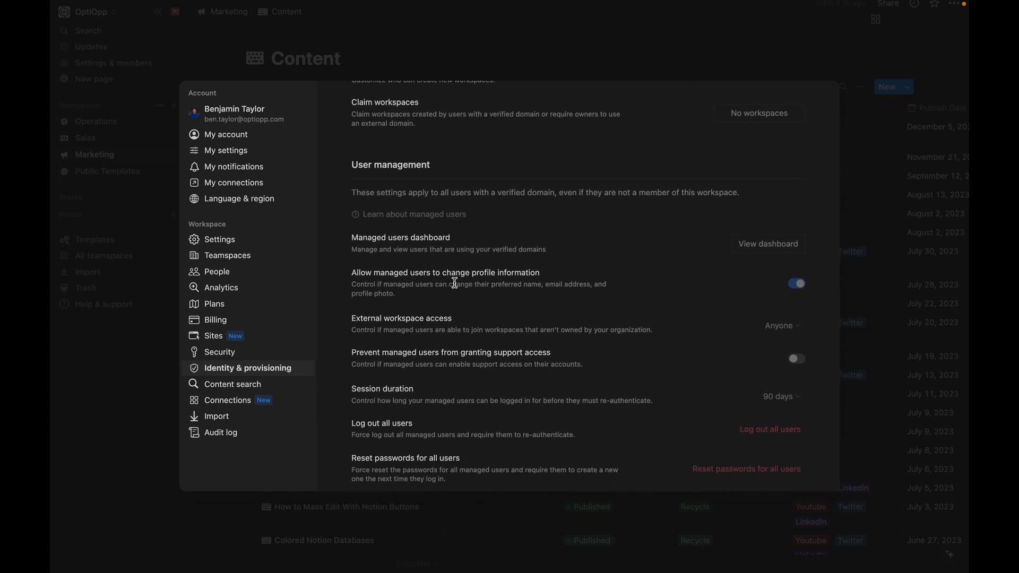
scroll(454, 282, "down", 3)
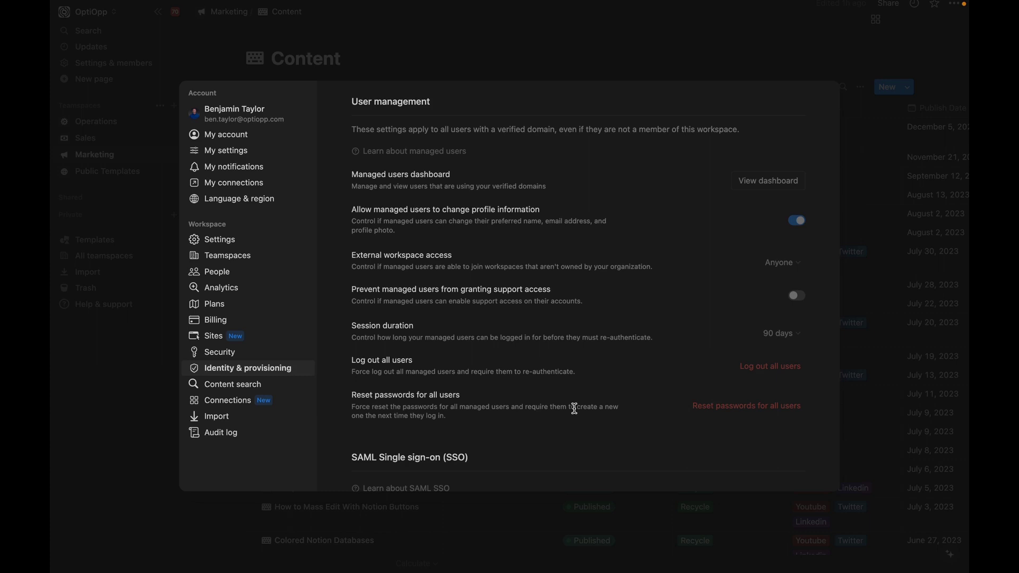
scroll(573, 407, "down", 5)
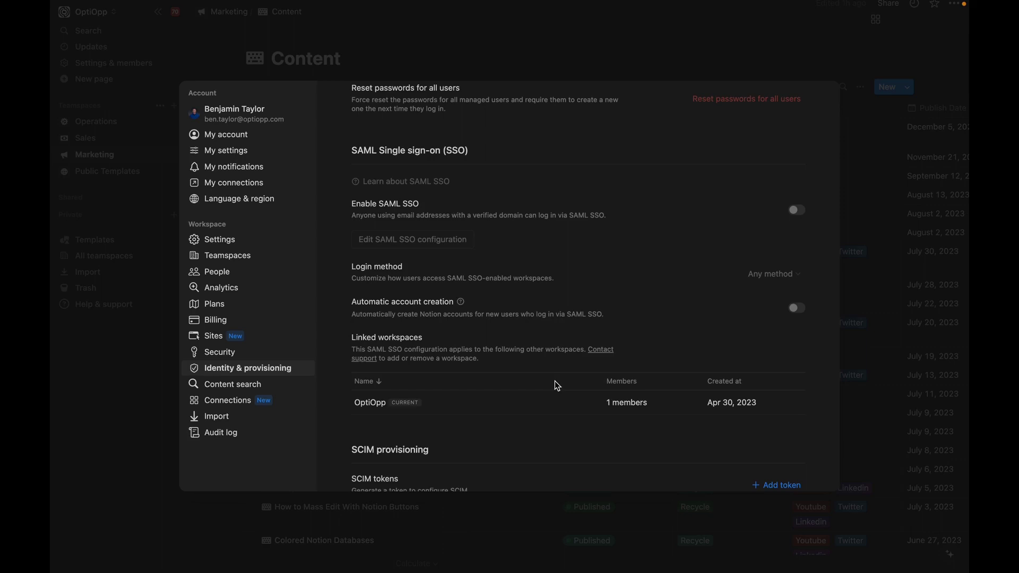
Step: Scroll down and back up through the Identity & provisioning settings
scroll(525, 403, "down", 3)
scroll(390, 333, "up", 8)
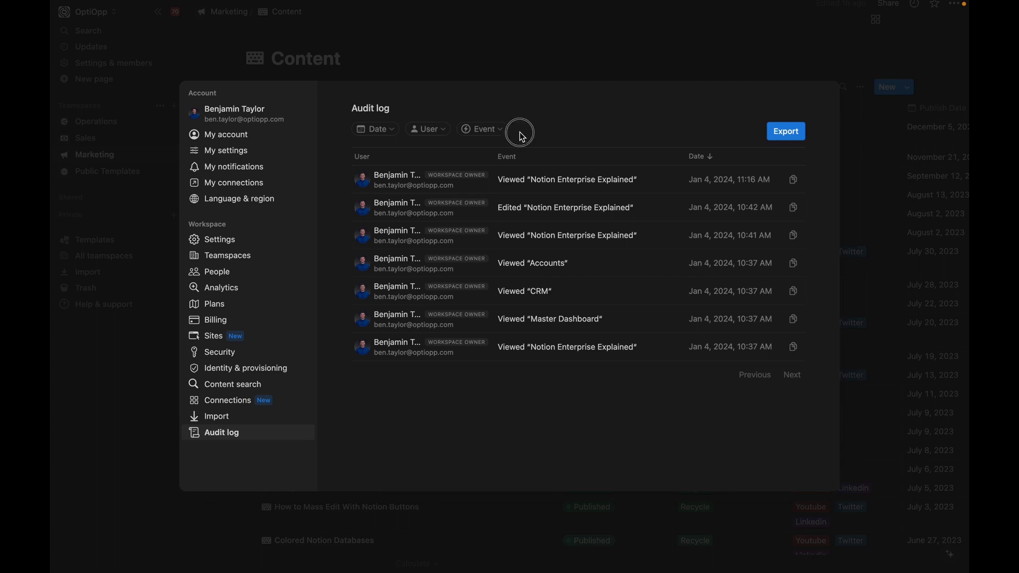
Step: Inspect the audit log's Event type and Date range filters, closing each unchanged
left_click(487, 131)
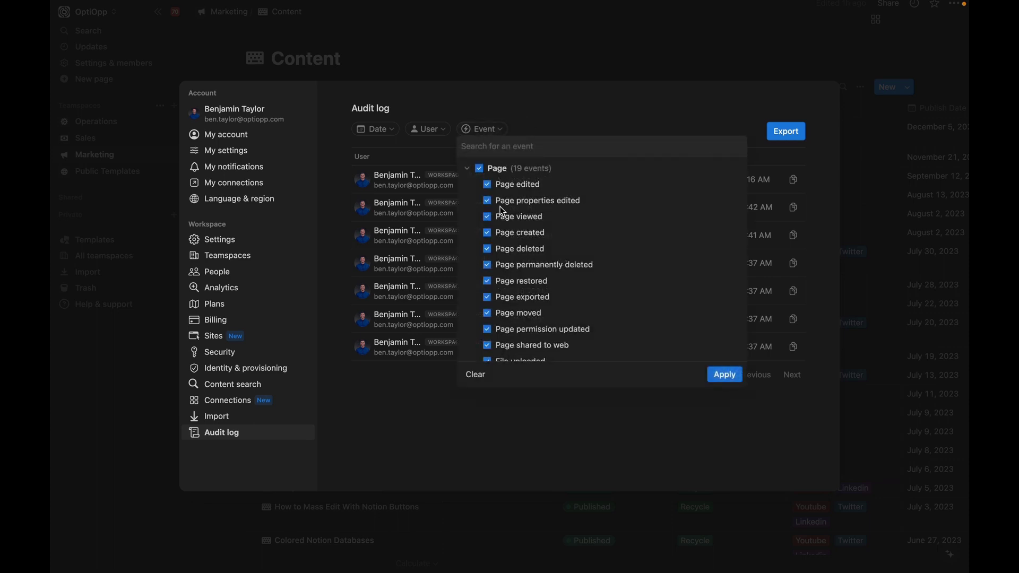
scroll(505, 236, "down", 5)
scroll(505, 236, "up", 5)
left_click(455, 215)
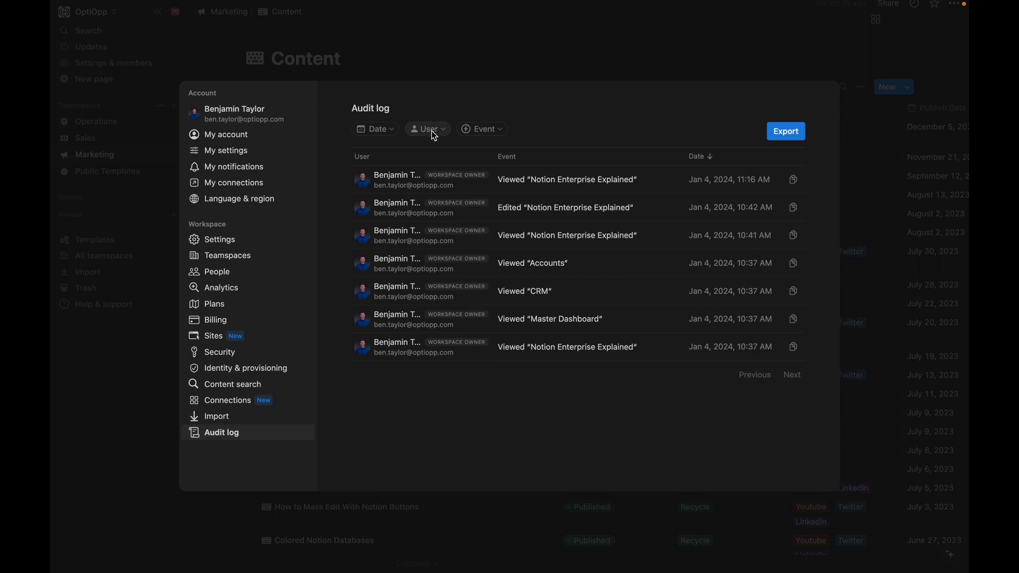
left_click(385, 133)
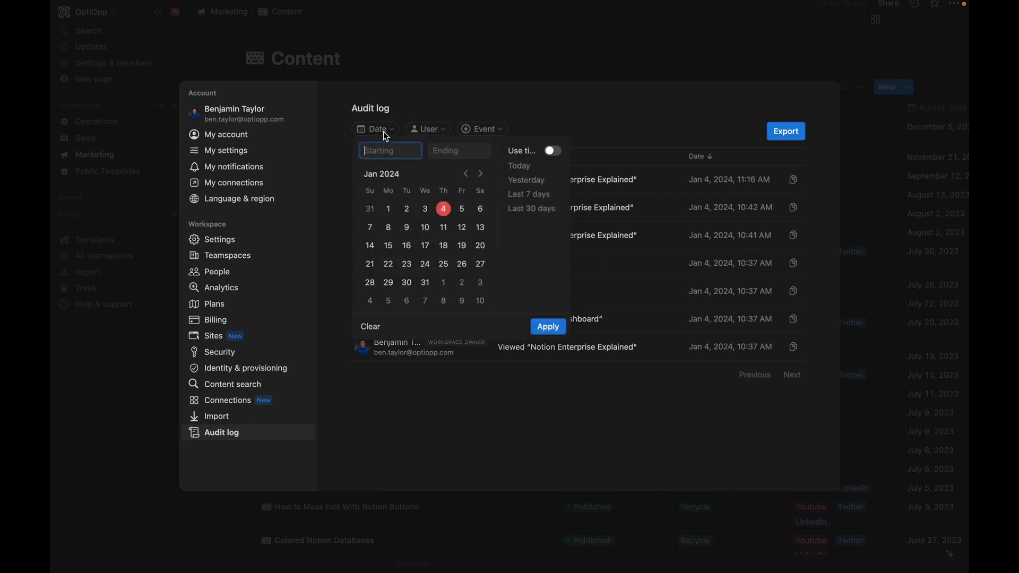
left_click(599, 112)
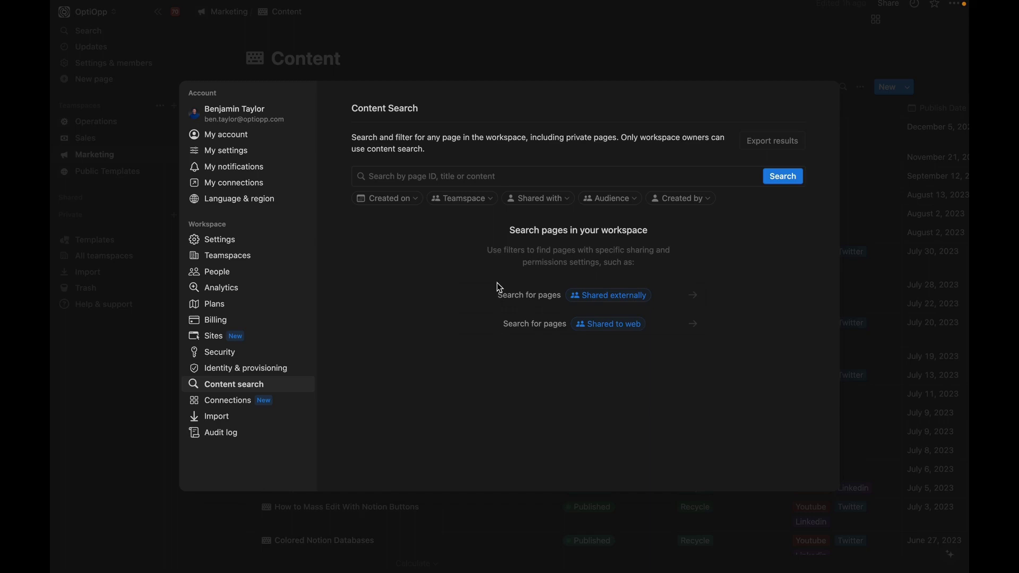
Step: Reopen Settings & members on Content search and put the cursor in its workspace-wide search field
left_click(128, 348)
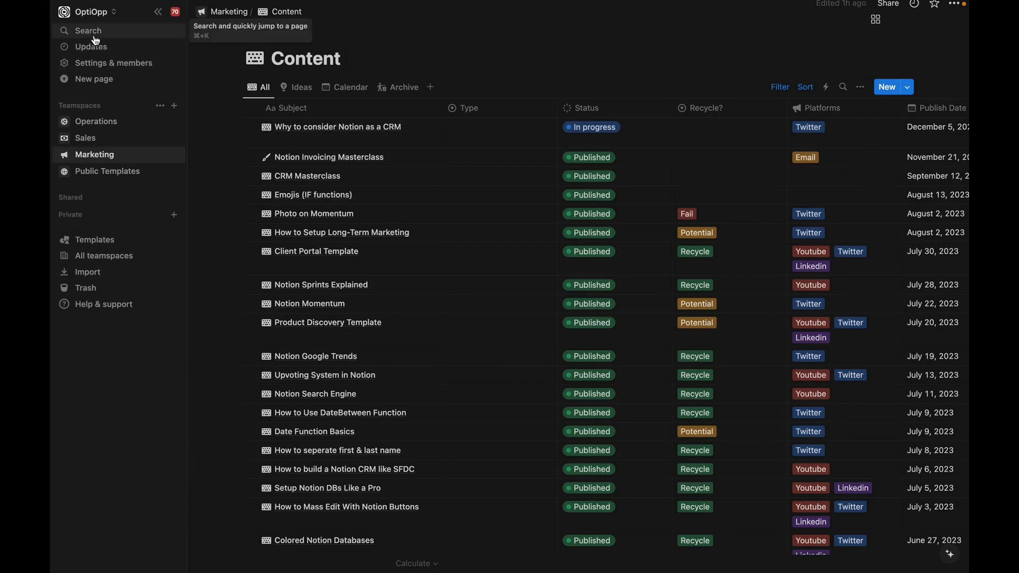
left_click(109, 65)
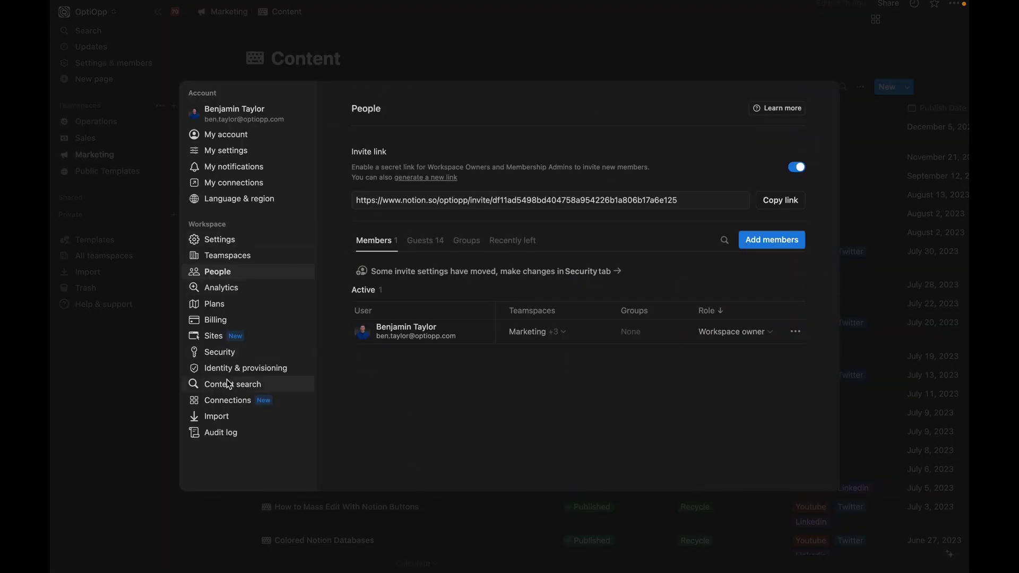
left_click(234, 384)
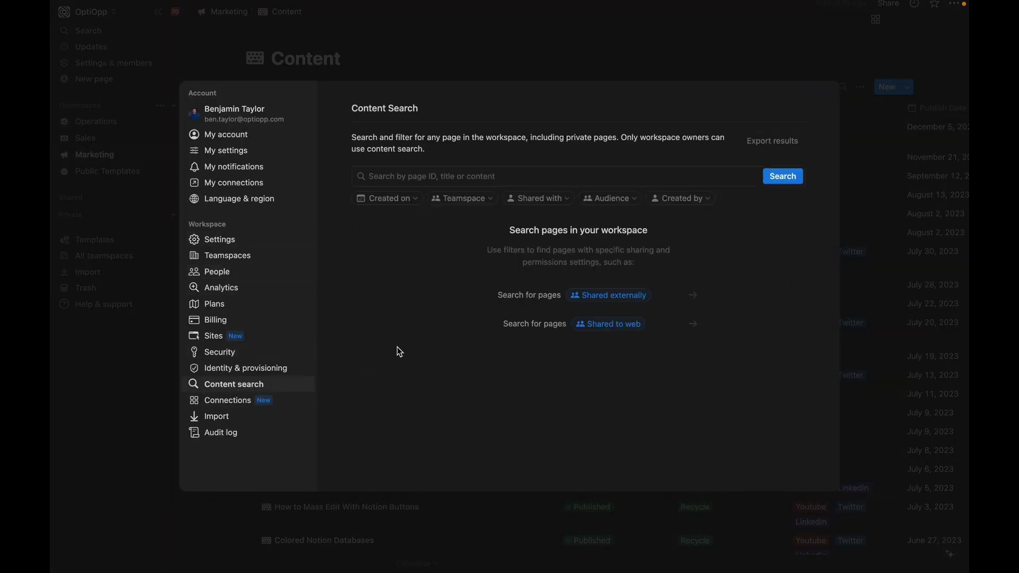
left_click(484, 178)
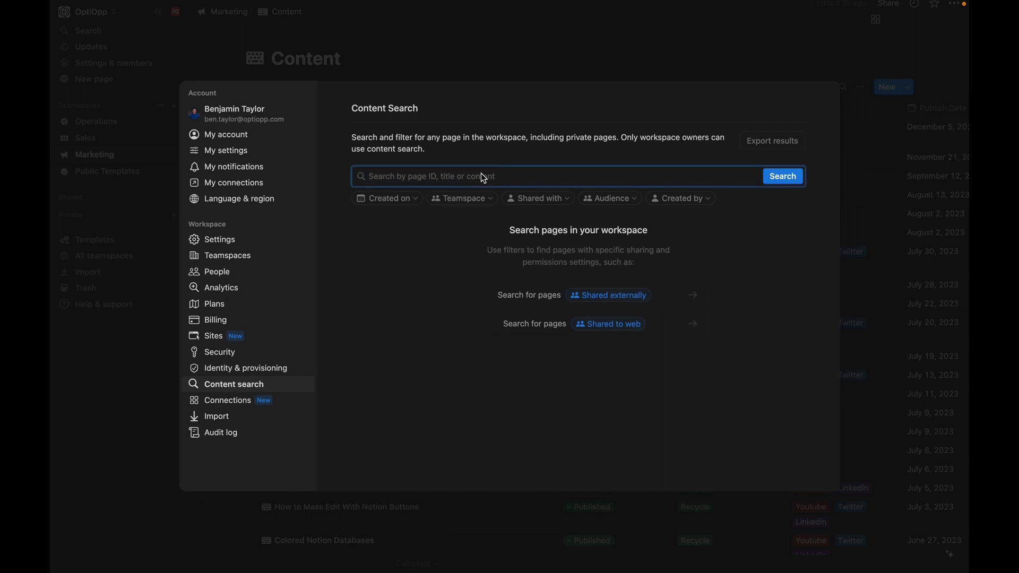
Step: Show the People list's Recently left tab of departed workspace members
left_click(223, 276)
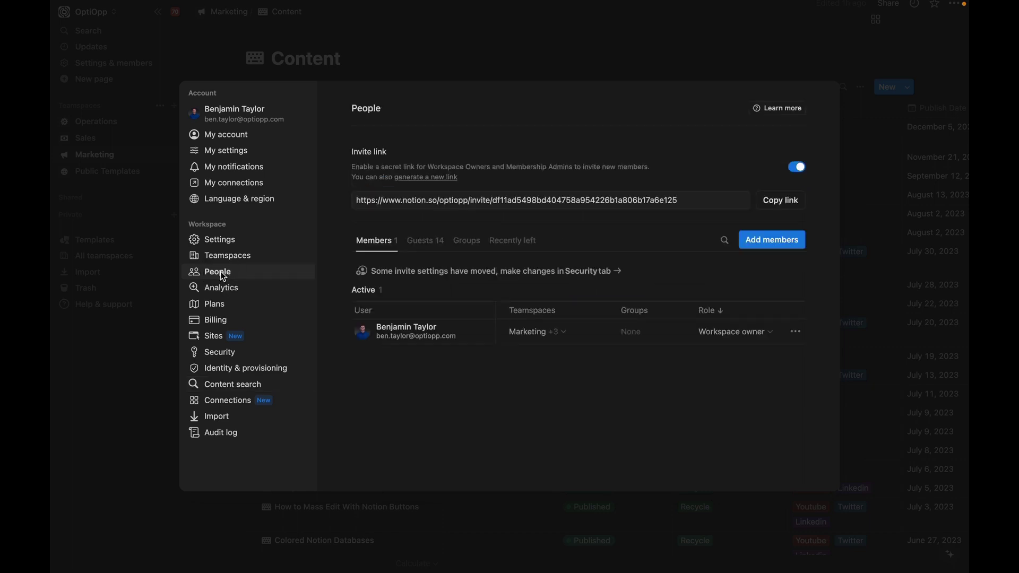
left_click(512, 241)
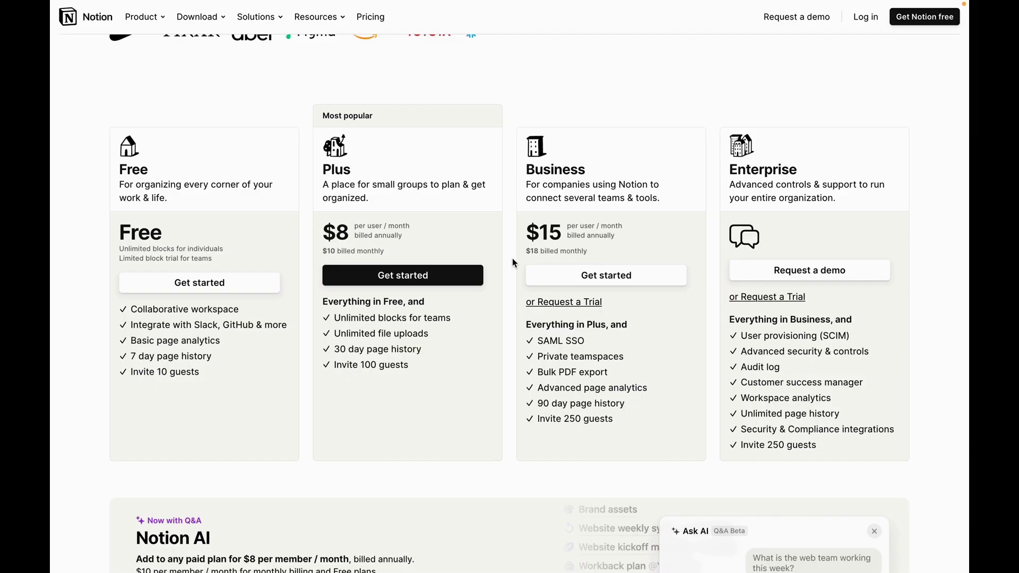
Step: Scroll Compare plans & features down to the Enterprise-only Admin & security and Support rows
scroll(511, 258, "down", 1)
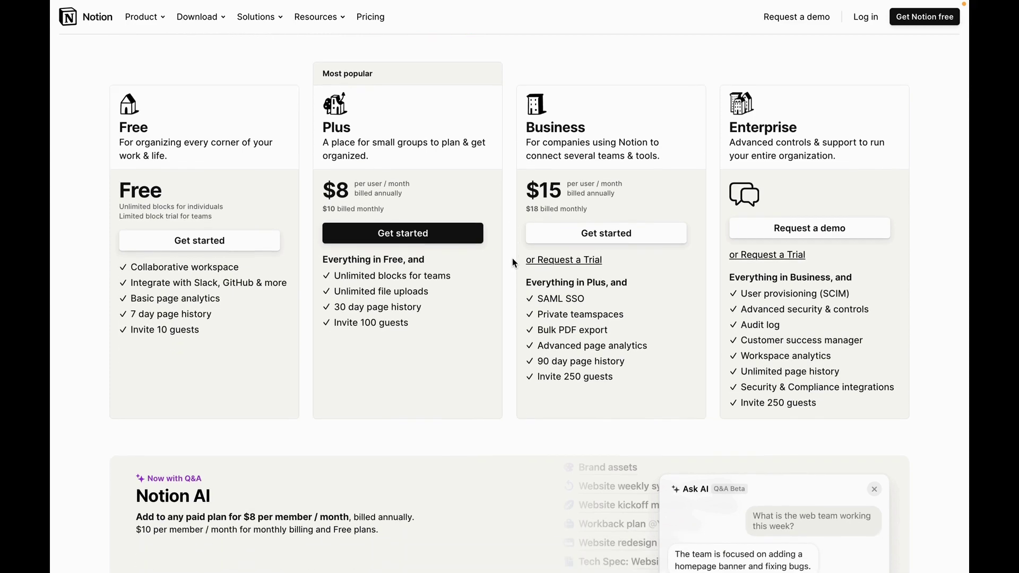
scroll(511, 257, "down", 10)
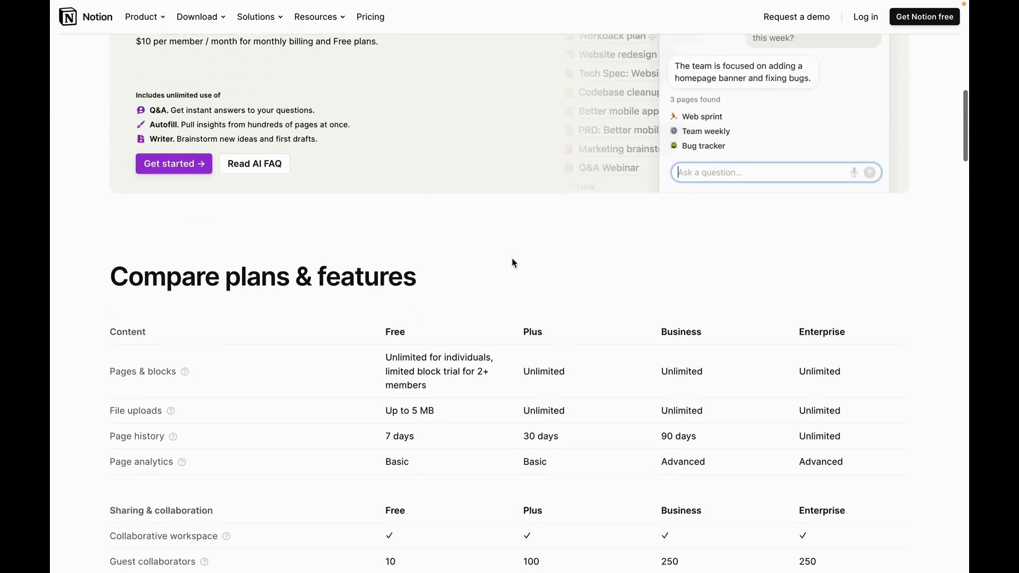
scroll(511, 258, "down", 11)
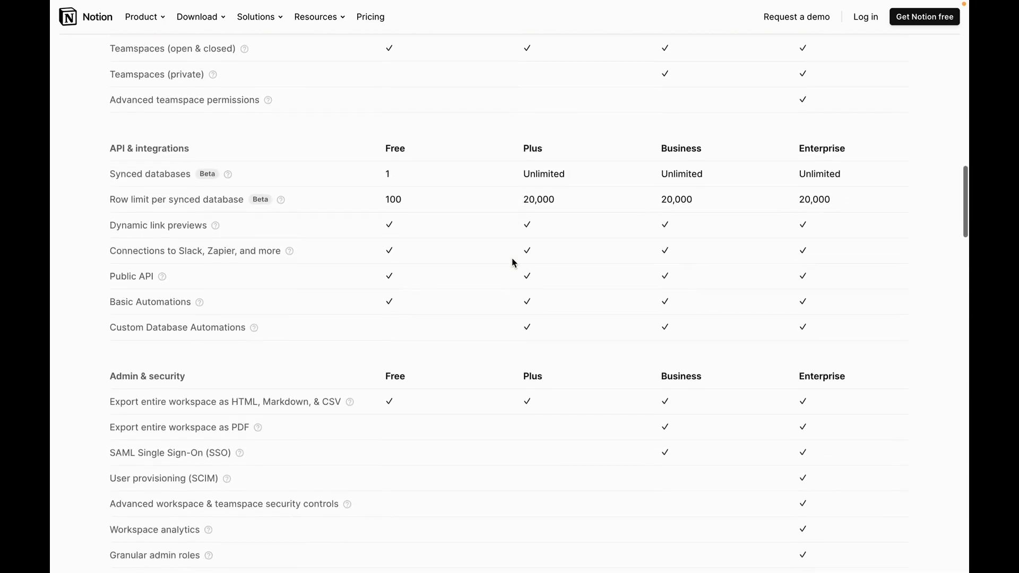
scroll(512, 262, "down", 5)
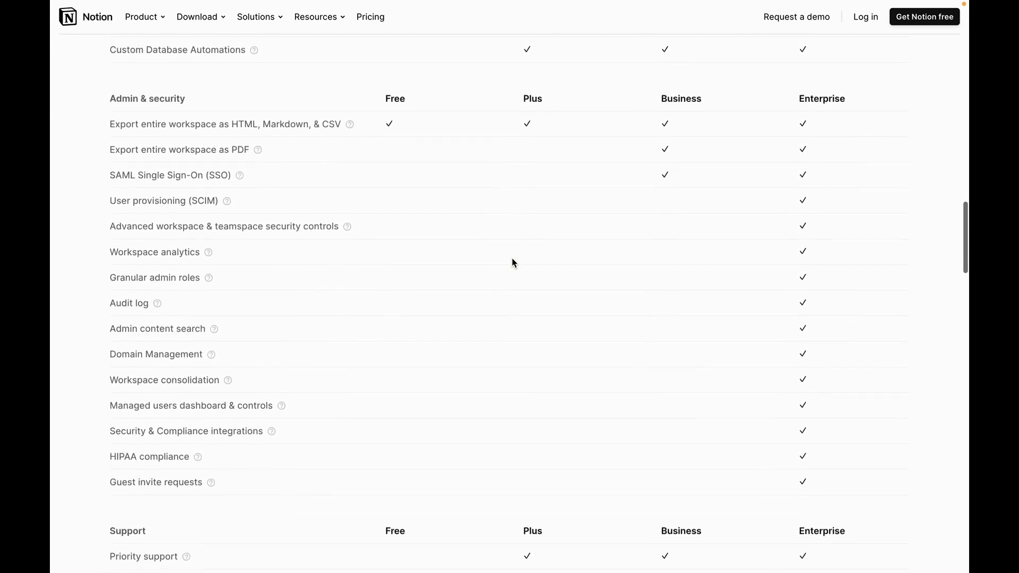
scroll(513, 262, "down", 1)
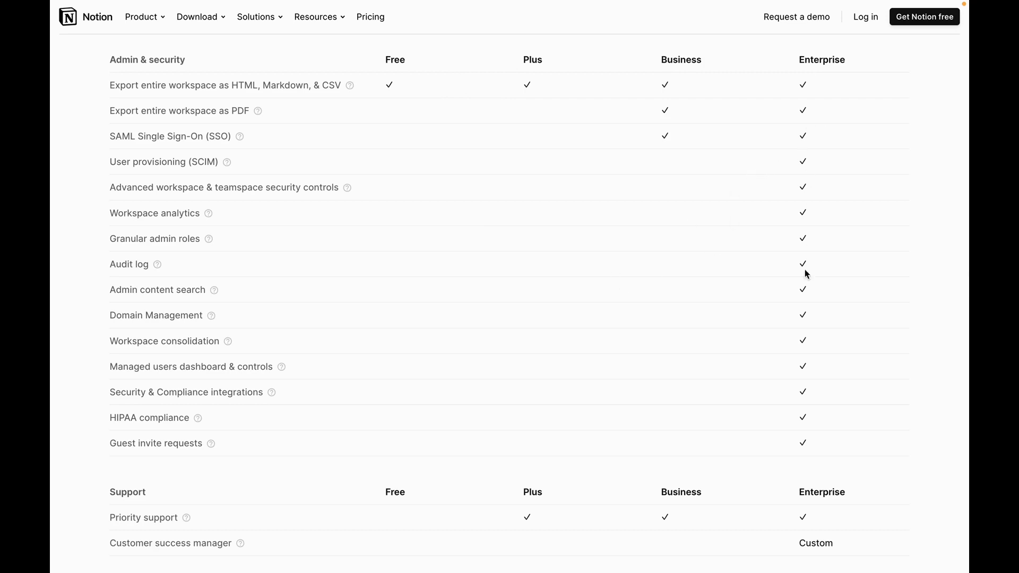
scroll(297, 372, "down", 2)
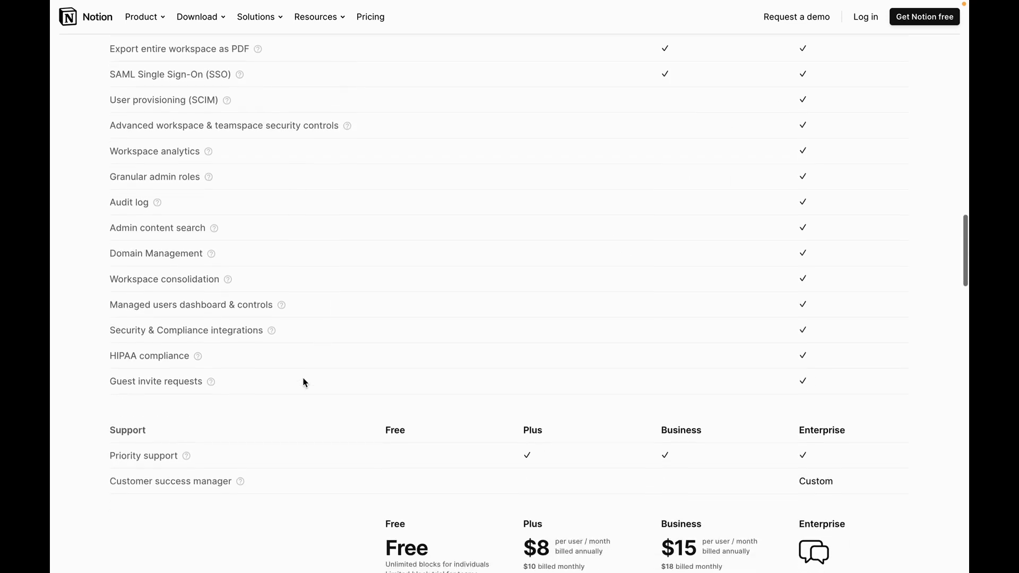
scroll(556, 381, "down", 3)
scroll(557, 384, "down", 2)
Step: Expand Enterprise admin in the Help Center sidebar, listing Domain management through Workspace analytics
scroll(557, 387, "up", 20)
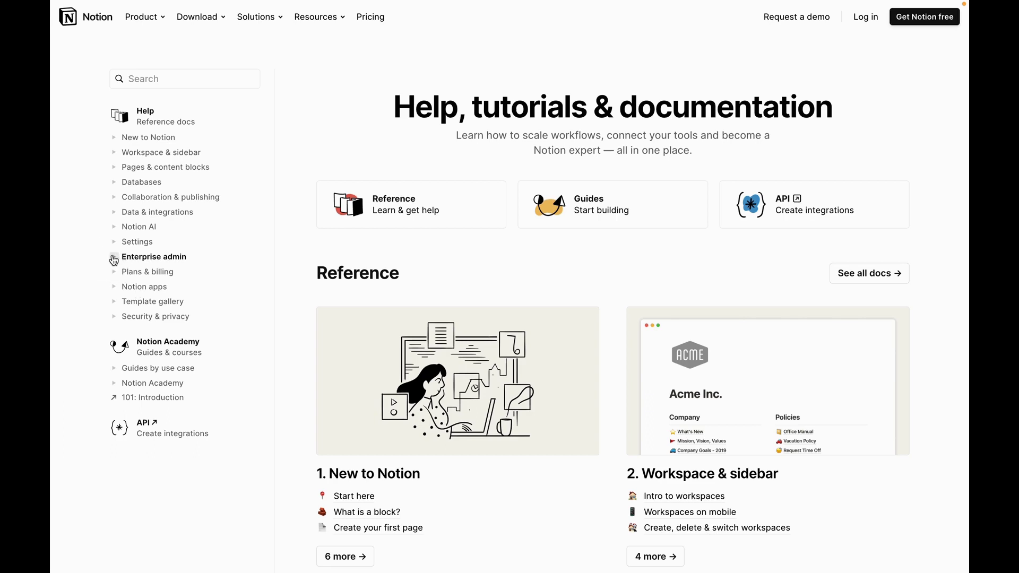
left_click(116, 258)
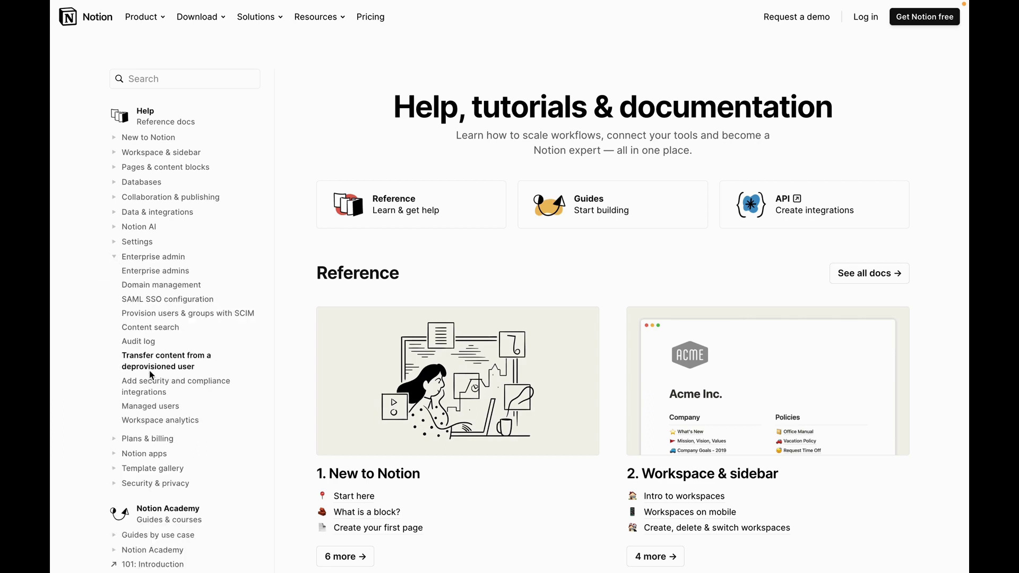